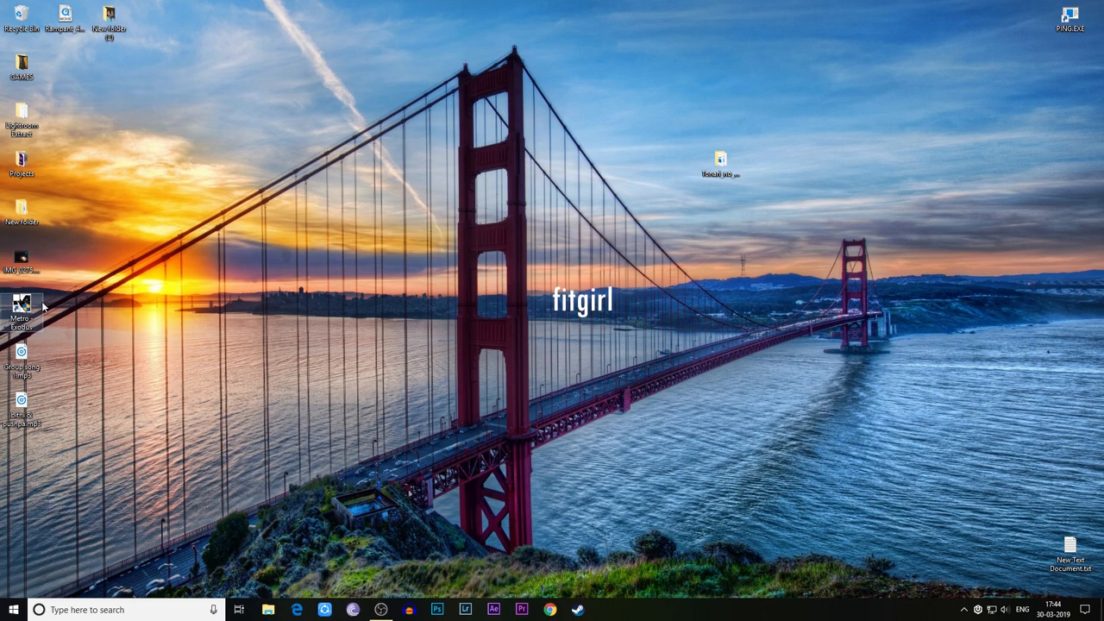
Bring up the Windows search panel from the desktop.
left_click(43, 306)
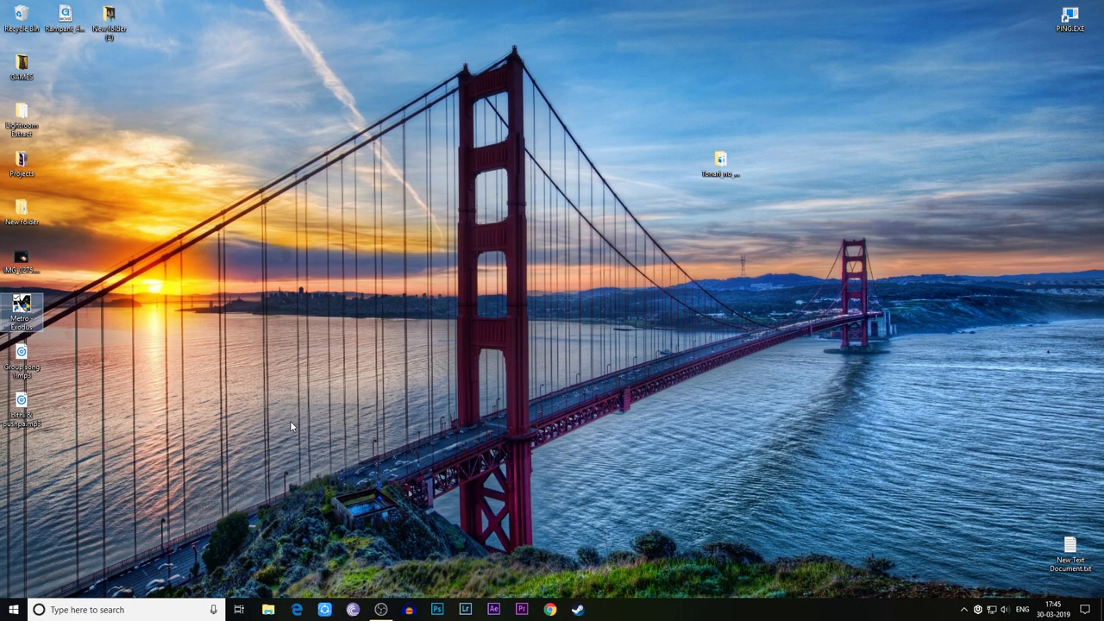
Search for cmd and launch Command Prompt with Run as administrator.
left_click(114, 610)
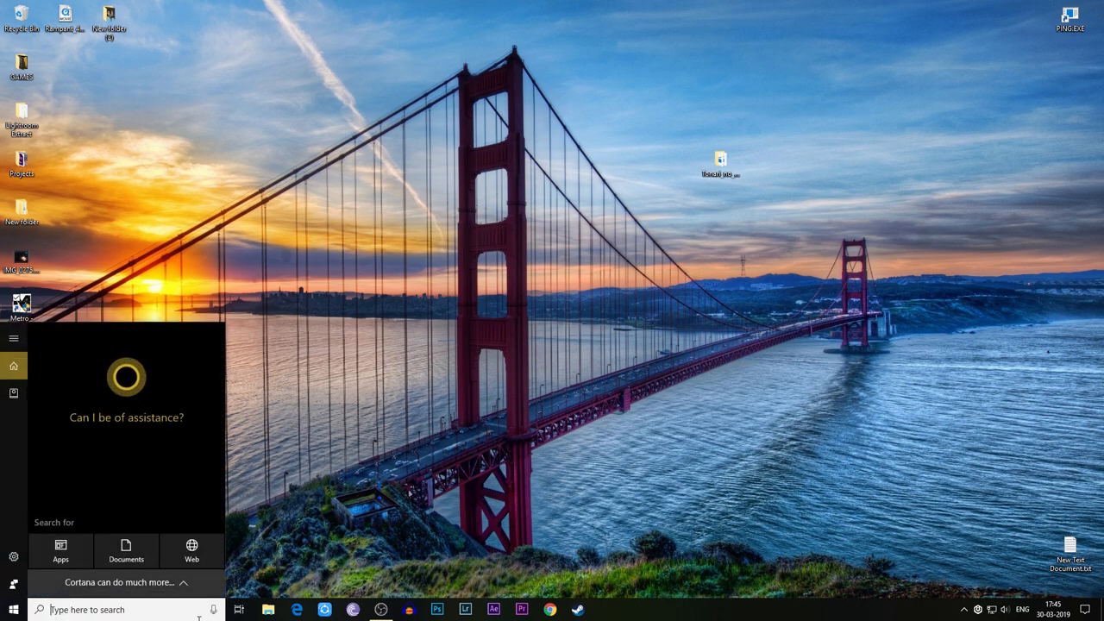
type("cmd")
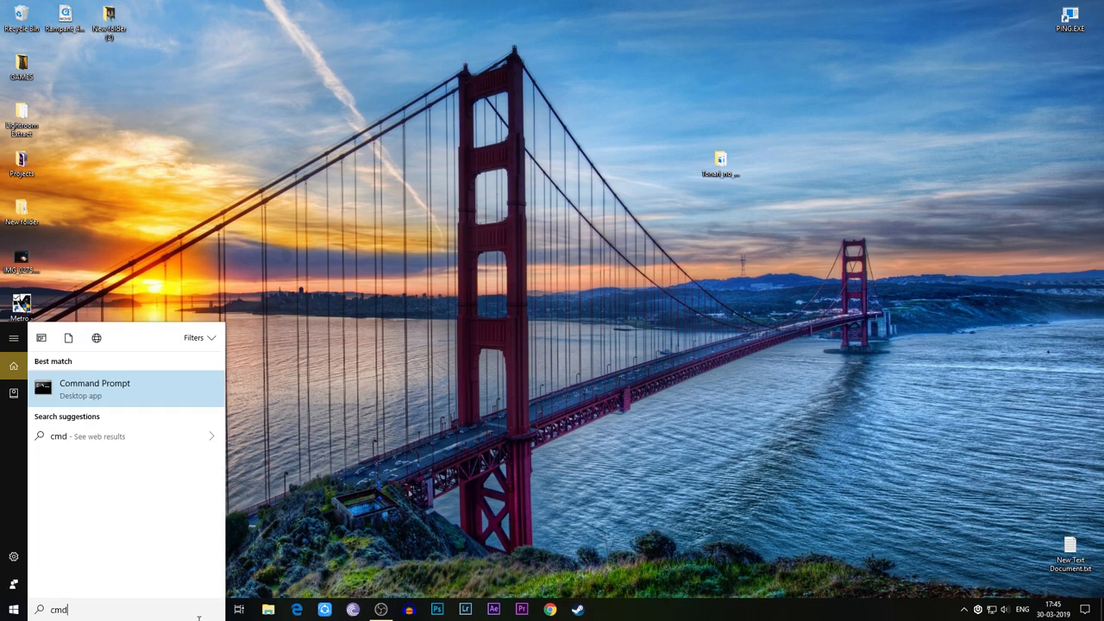
right_click(168, 385)
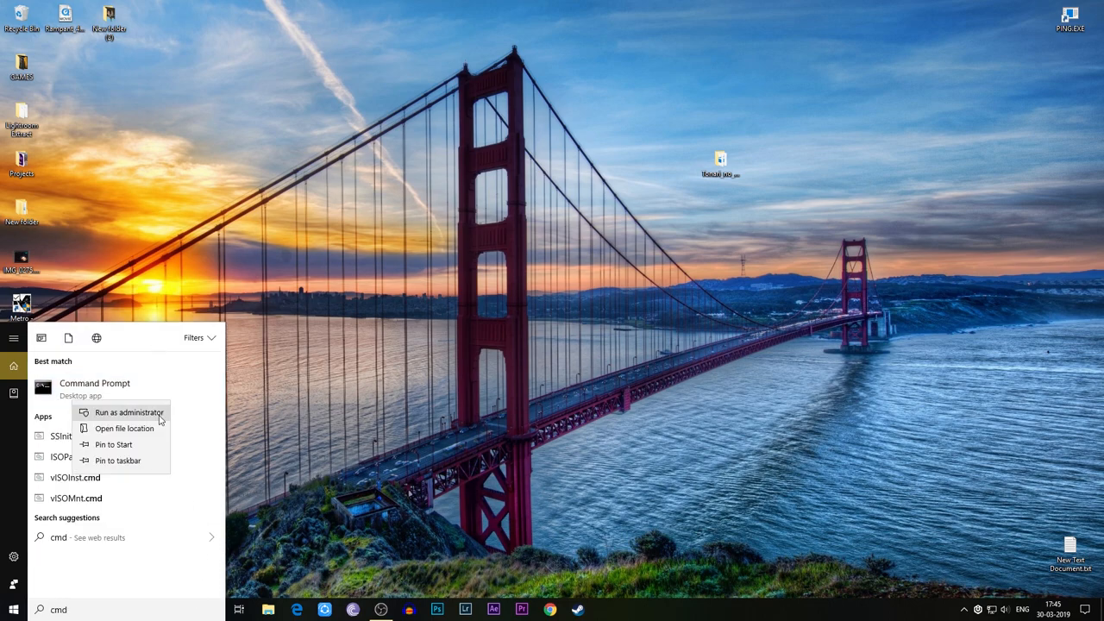
left_click(121, 414)
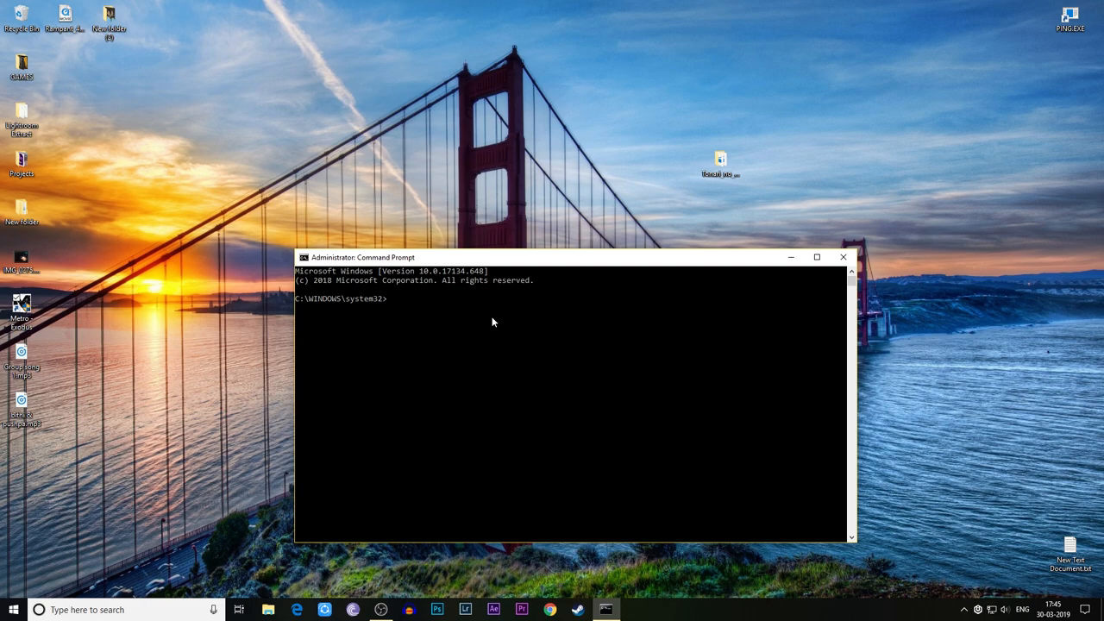
type("sc")
type(" config")
type("win")
type("mgmt ")
type("start=")
type(" disabled")
Run sc config winmgmt start= disabled and get a SUCCESS confirmation.
key("Return")
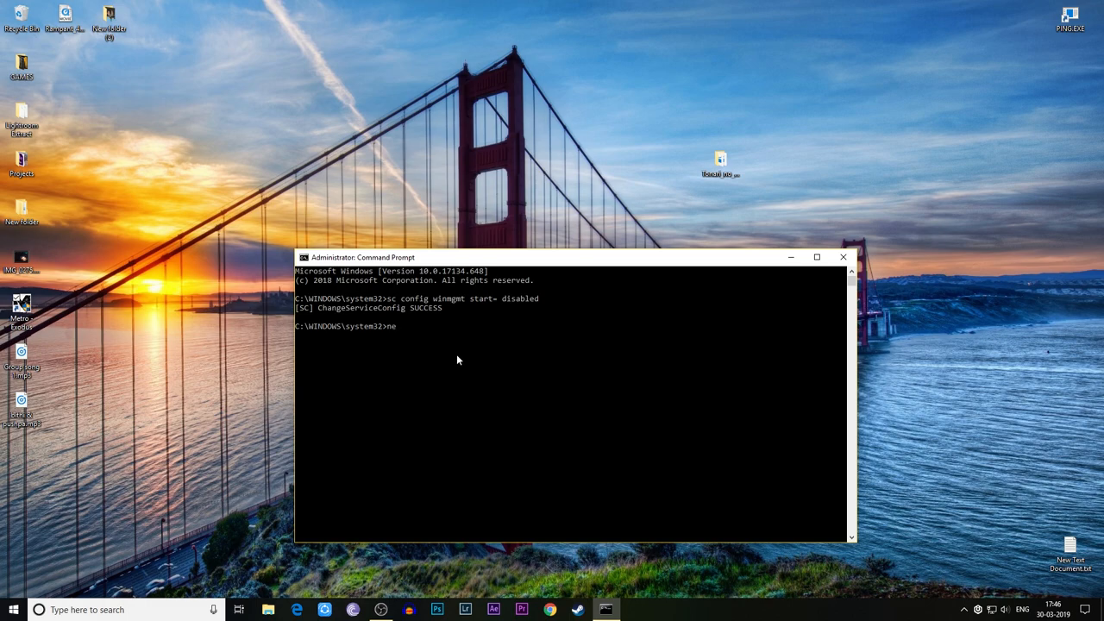
type("et")
type(" stop winmgmt")
Run net stop winmgmt so the Windows Management Instrumentation service stops successfully.
key("Return")
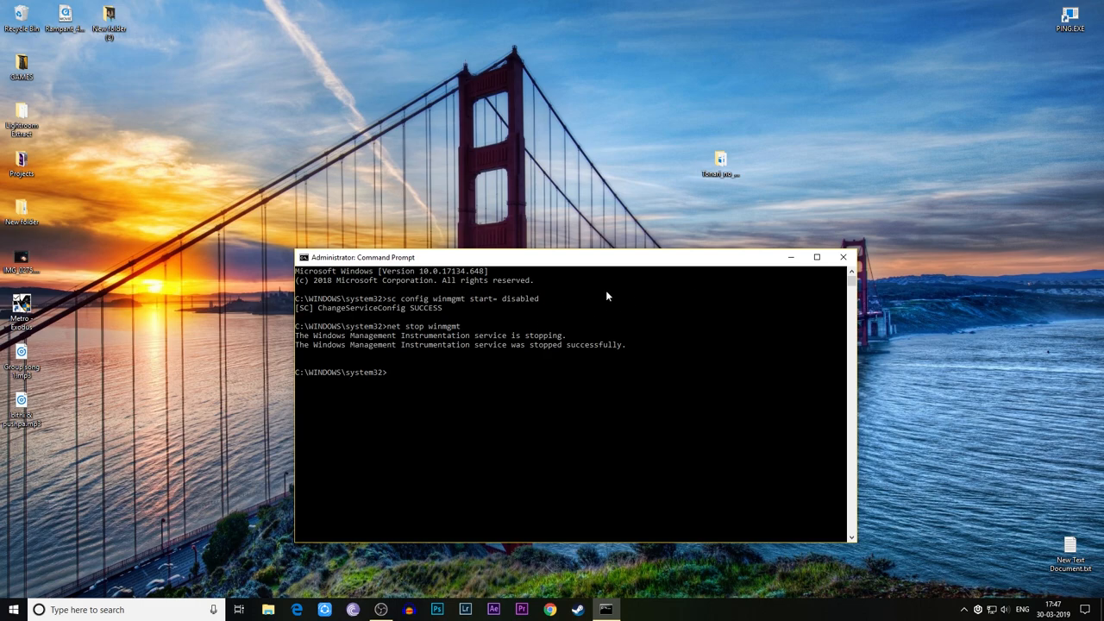
Copy the earlier sc config winmgmt command from the console and paste it at the prompt.
mouse_move(514, 259)
left_mouse_down()
mouse_move(473, 263)
mouse_move(501, 250)
left_mouse_up()
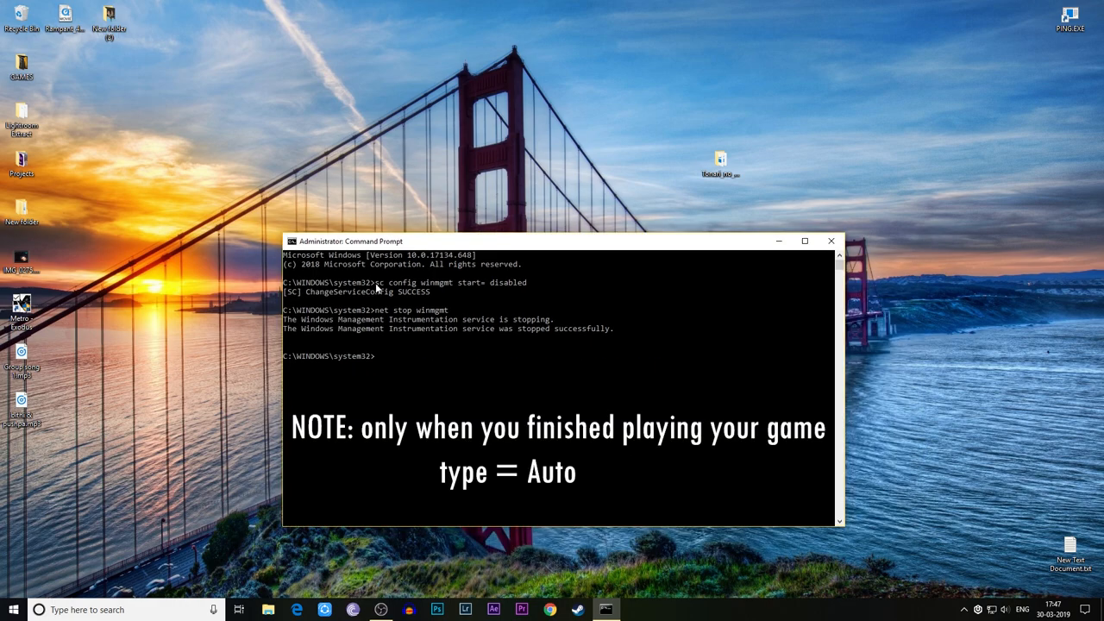
mouse_move(376, 283)
left_mouse_down()
mouse_move(429, 294)
mouse_move(526, 287)
left_mouse_up()
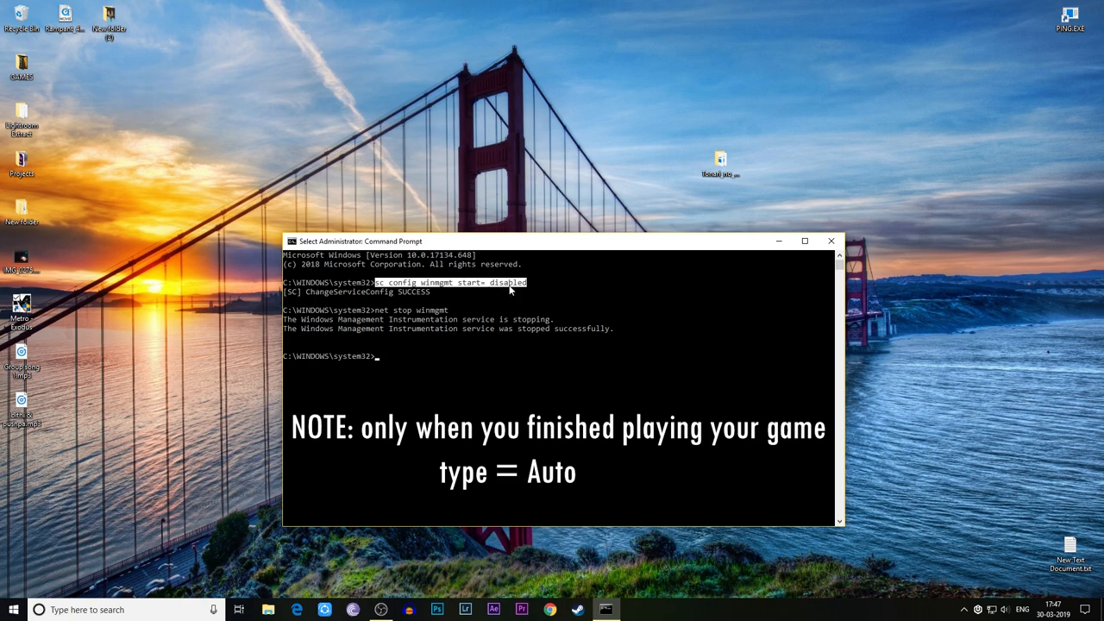
left_click(522, 283)
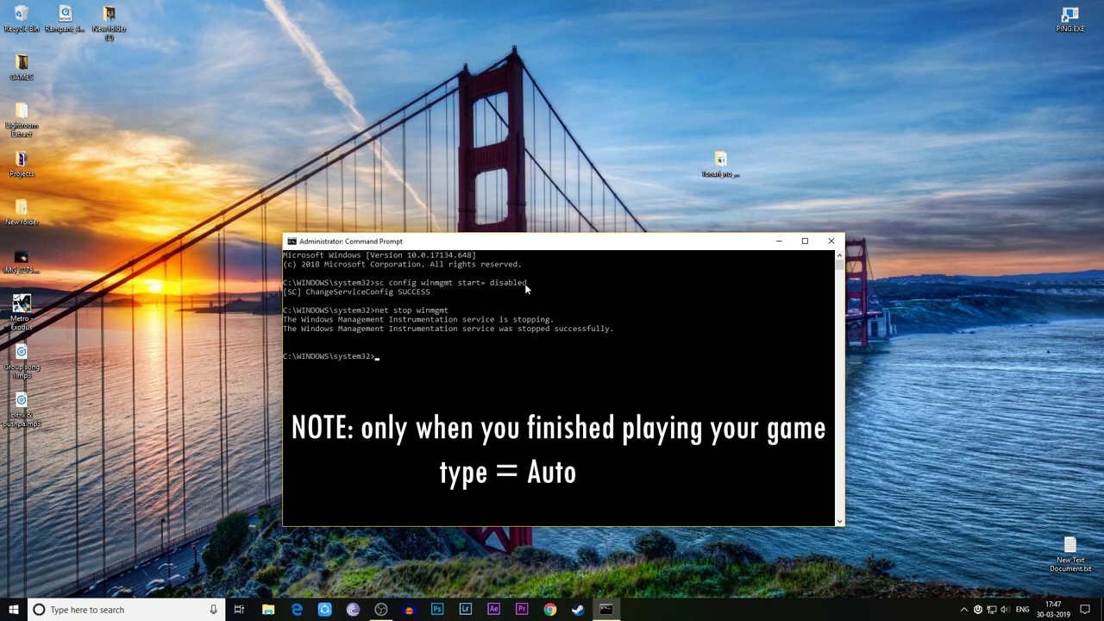
left_click_drag(526, 283, 468, 293)
left_click(467, 293)
left_click_drag(376, 283, 535, 292)
left_click_drag(375, 283, 533, 284)
key("ctrl+c")
key("ctrl+v")
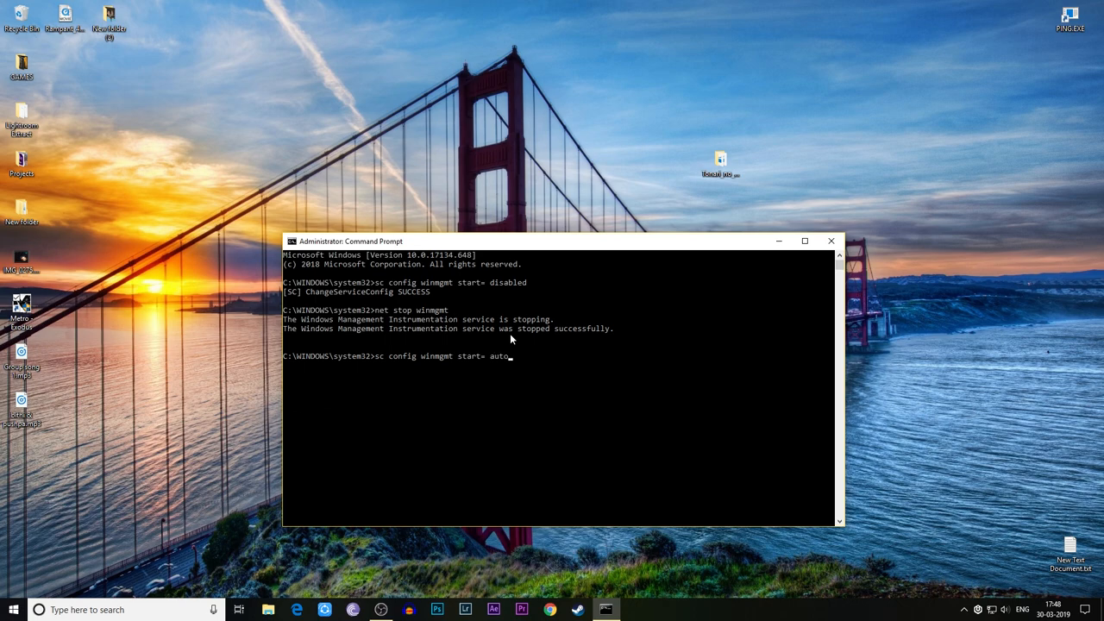
Run sc config winmgmt start= auto and confirm the SUCCESS message.
key("Return")
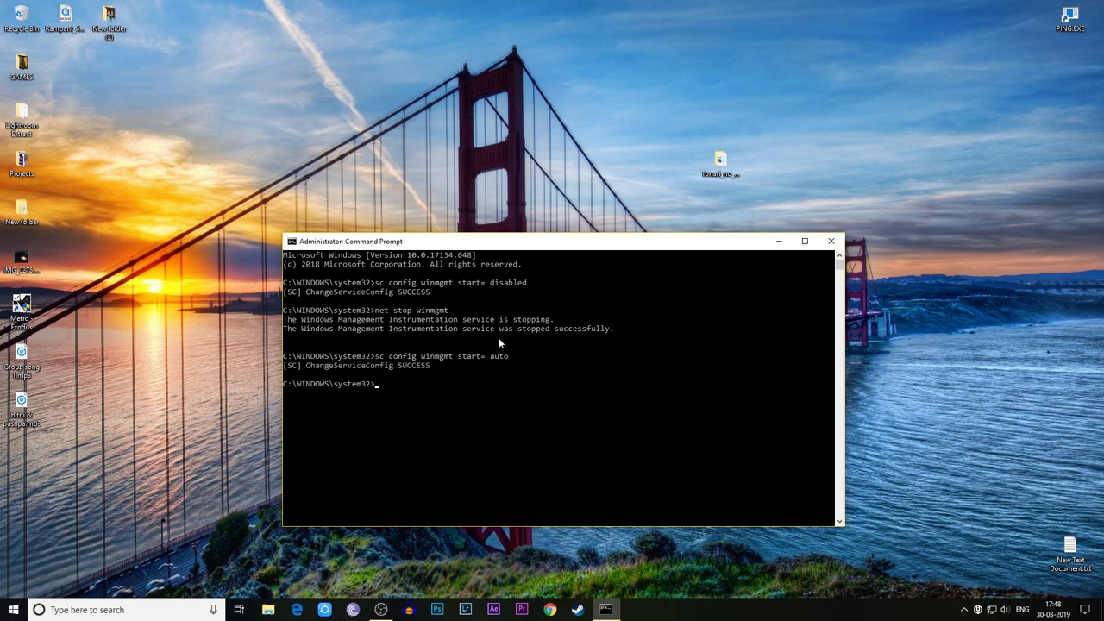
left_click_drag(325, 366, 409, 371)
left_click(415, 372)
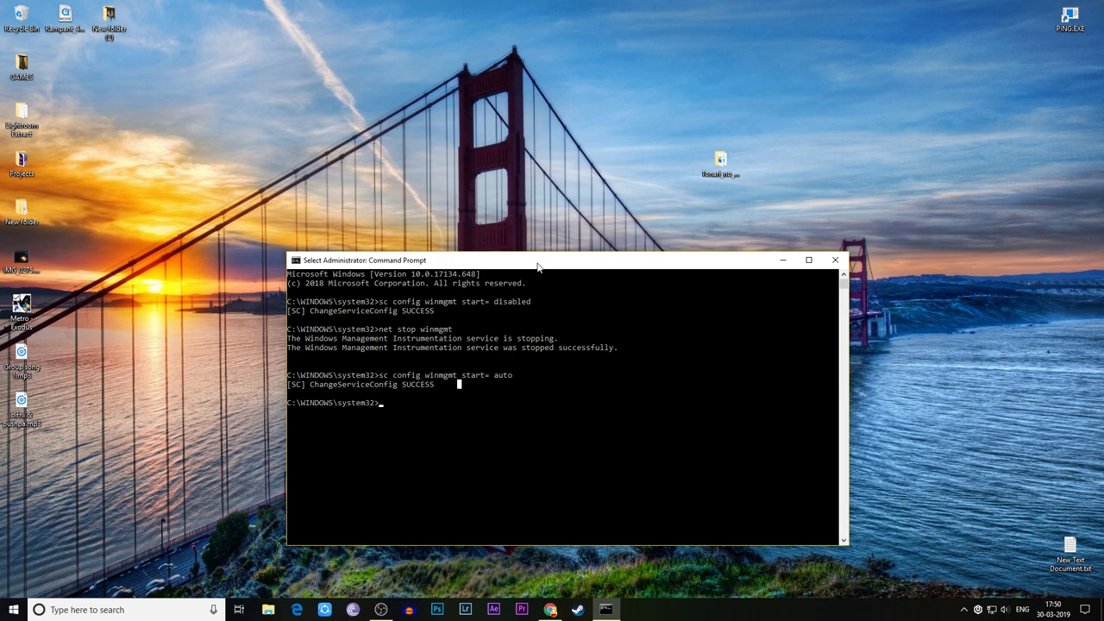
left_click_drag(622, 348, 293, 304)
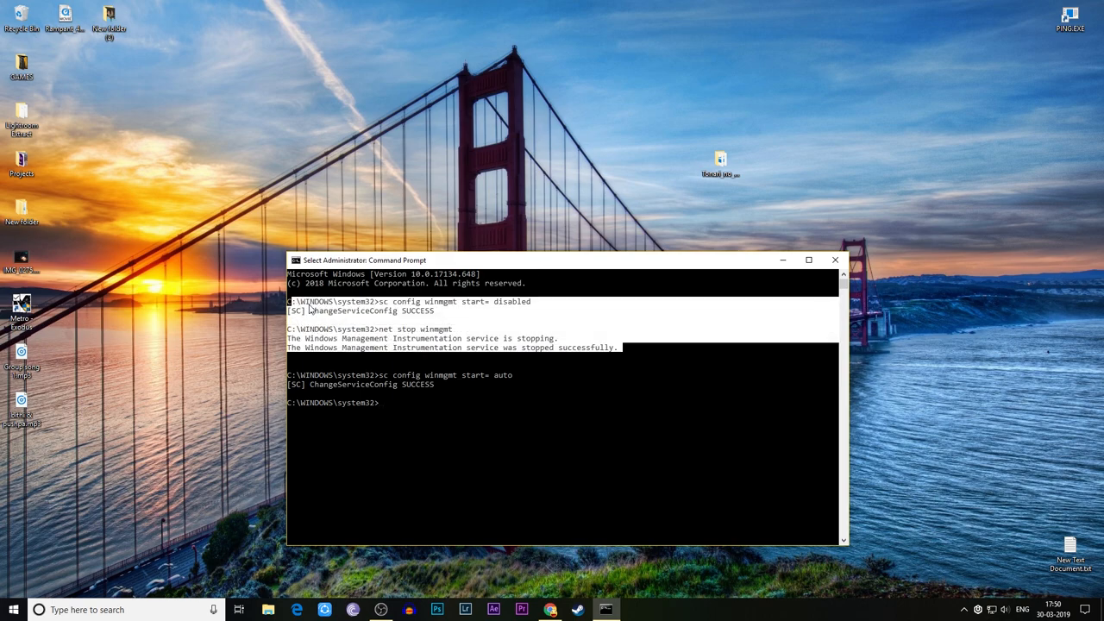
left_click(611, 349)
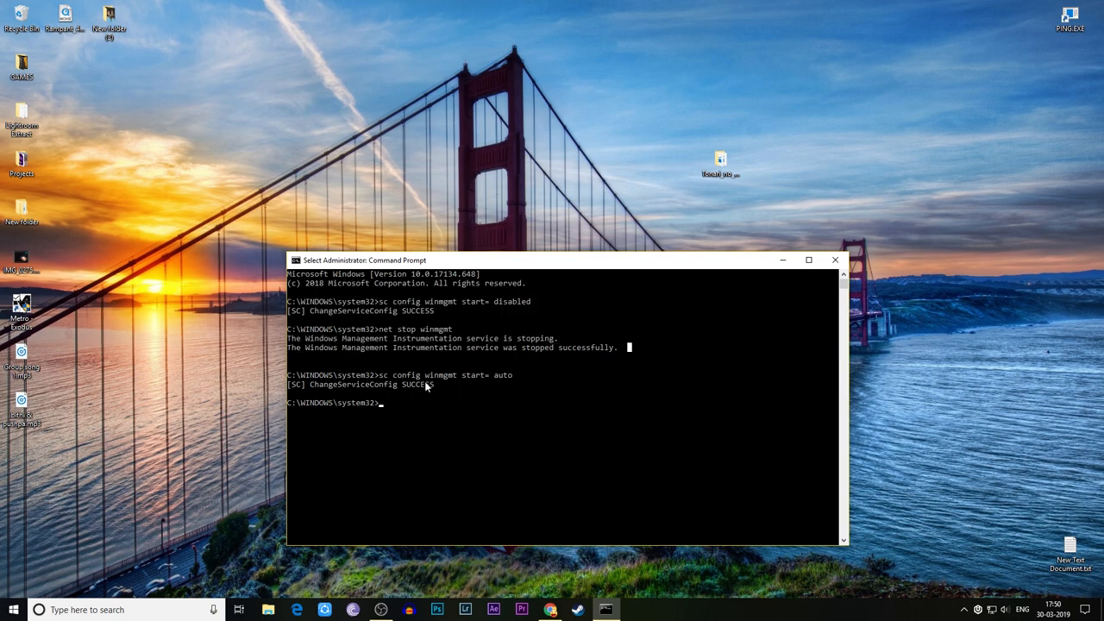
left_click_drag(341, 371, 431, 374)
left_click_drag(339, 384, 430, 388)
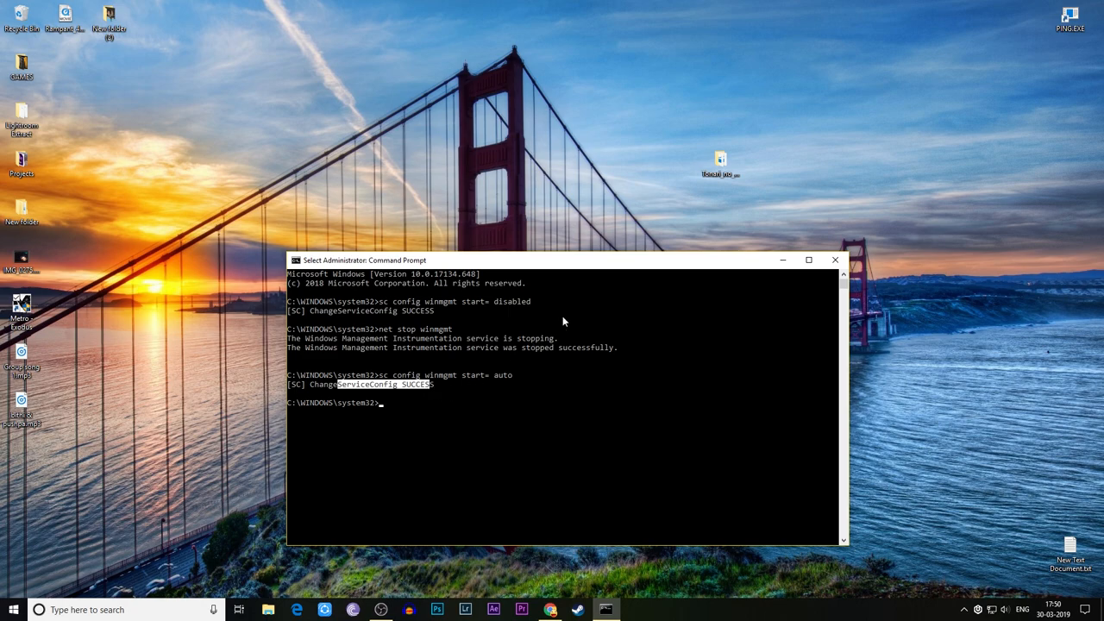
left_click_drag(597, 264, 546, 256)
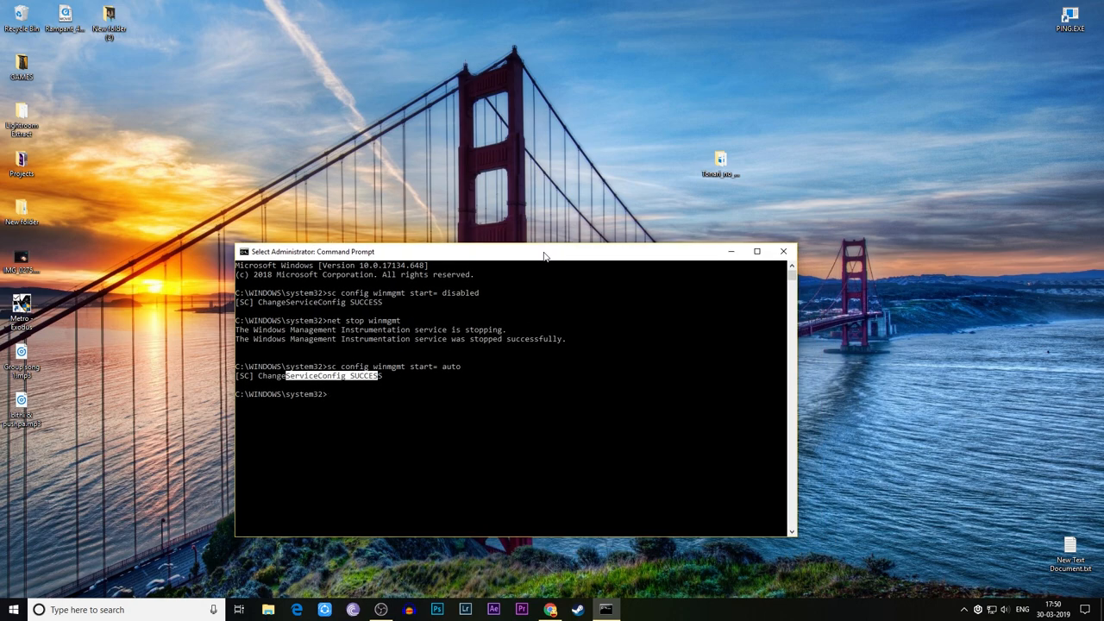